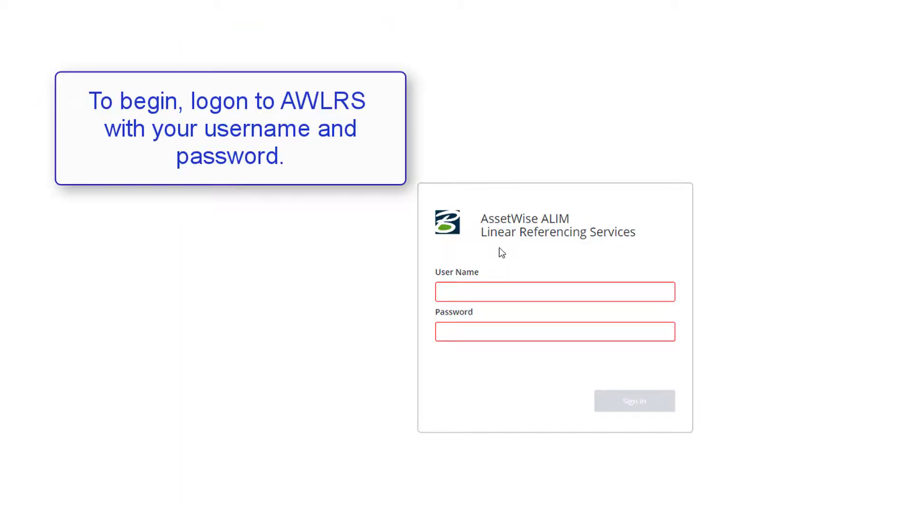
Sign in to AWLRS with the account username and password
{"action": "left_click", "coordinate": [449, 291]}
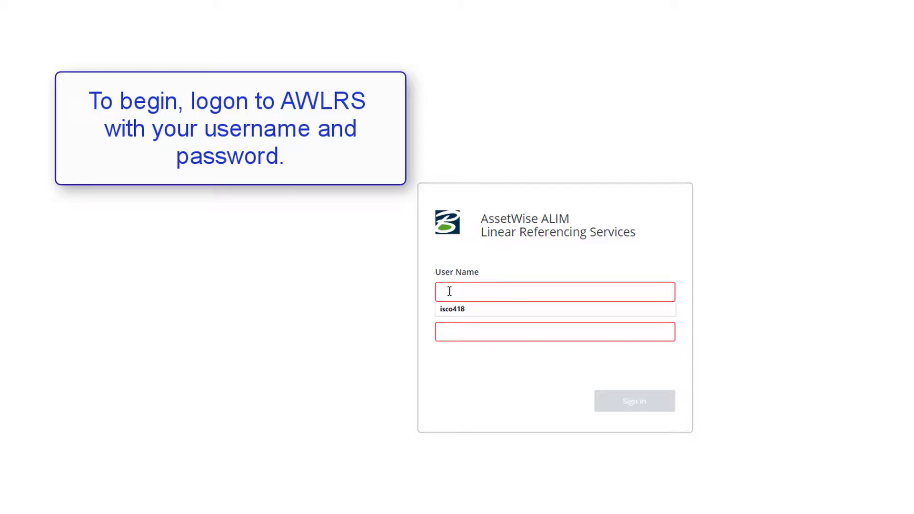
{"action": "type", "text": "transinfo"}
{"action": "left_click", "coordinate": [449, 329]}
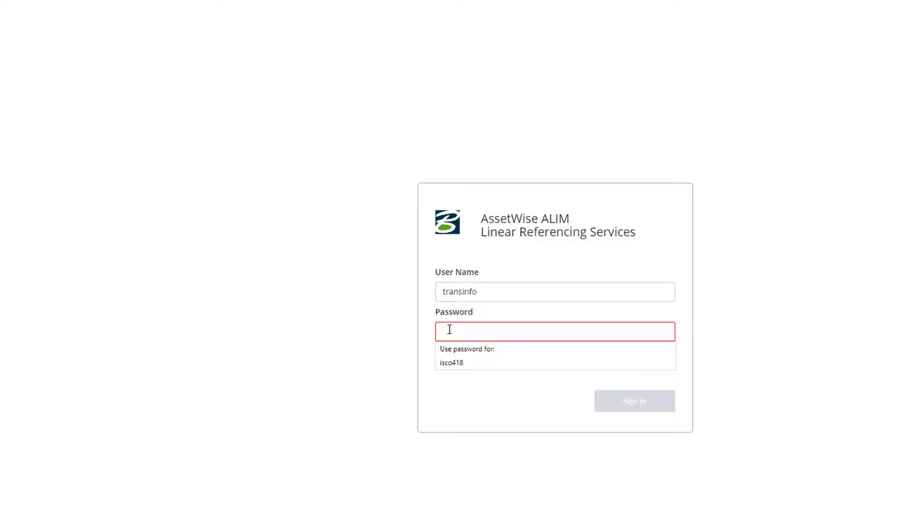
{"action": "type", "text": "********"}
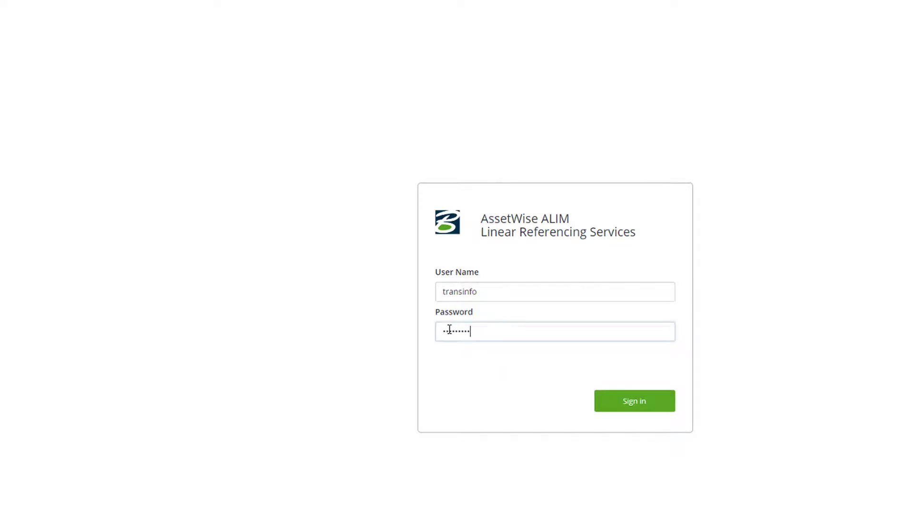
{"action": "left_click", "coordinate": [621, 403]}
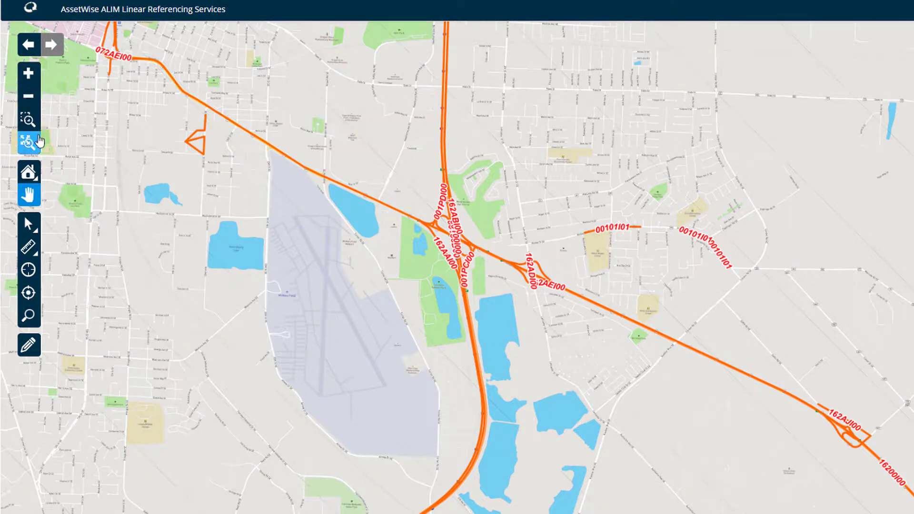
Preview the Select and Measure tool options and show the overview map
{"action": "left_click", "coordinate": [36, 230]}
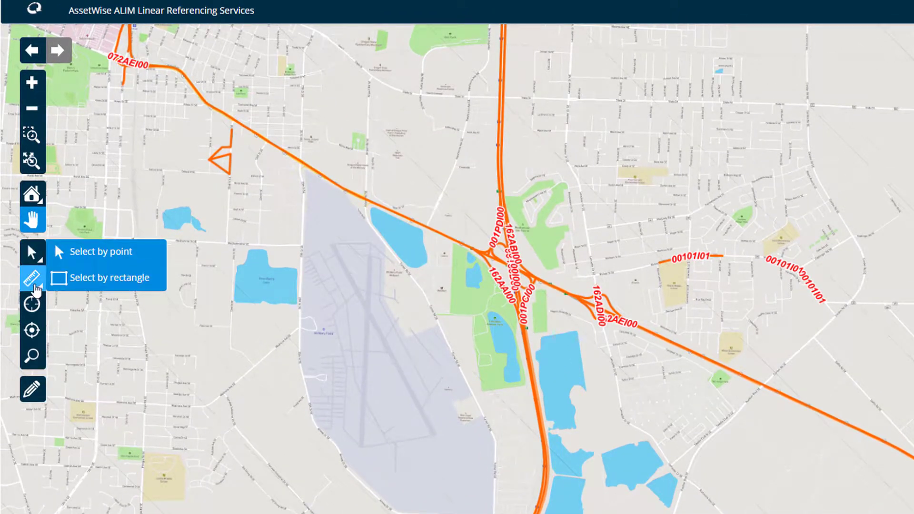
{"action": "left_click", "coordinate": [38, 286]}
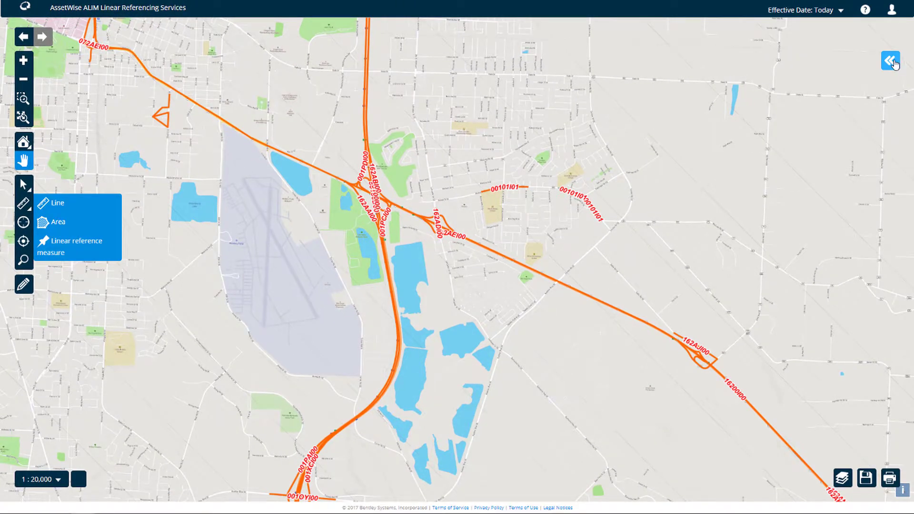
{"action": "left_click", "coordinate": [893, 62]}
Drag the overview map's view rectangle to recentre on the highway interchange and lakes
{"action": "left_click_drag", "start_coordinate": [783, 117], "coordinate": [732, 142]}
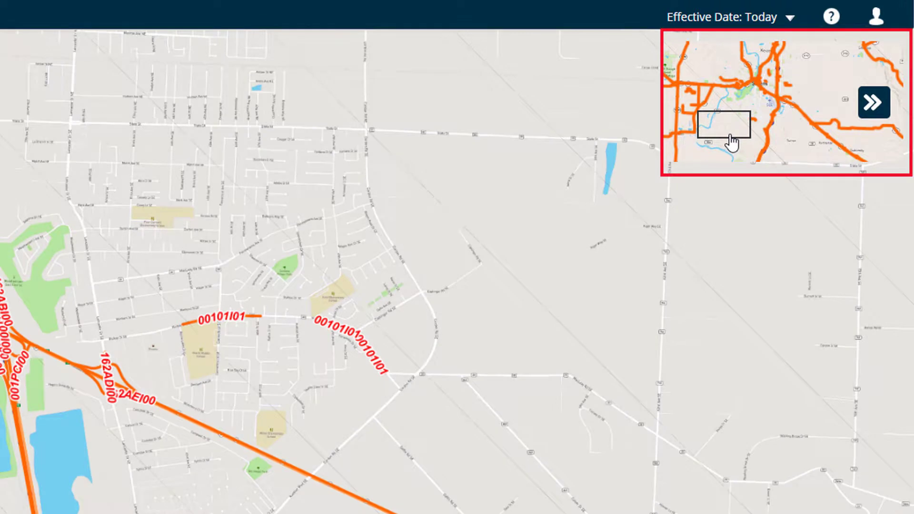
{"action": "left_click_drag", "start_coordinate": [731, 142], "coordinate": [779, 153]}
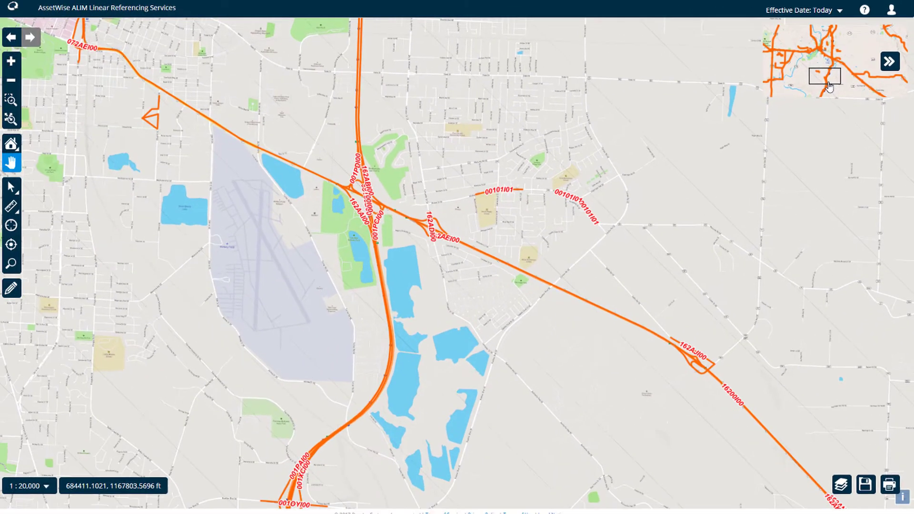
{"action": "left_click_drag", "start_coordinate": [830, 86], "coordinate": [841, 71]}
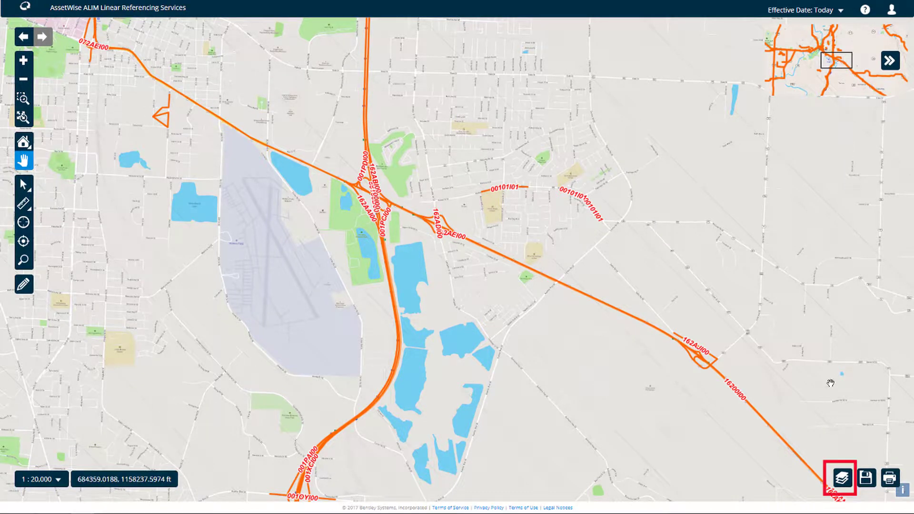
In Map layers, turn off SIGNED ROUTE and list only the active layers
{"action": "left_click", "coordinate": [836, 477]}
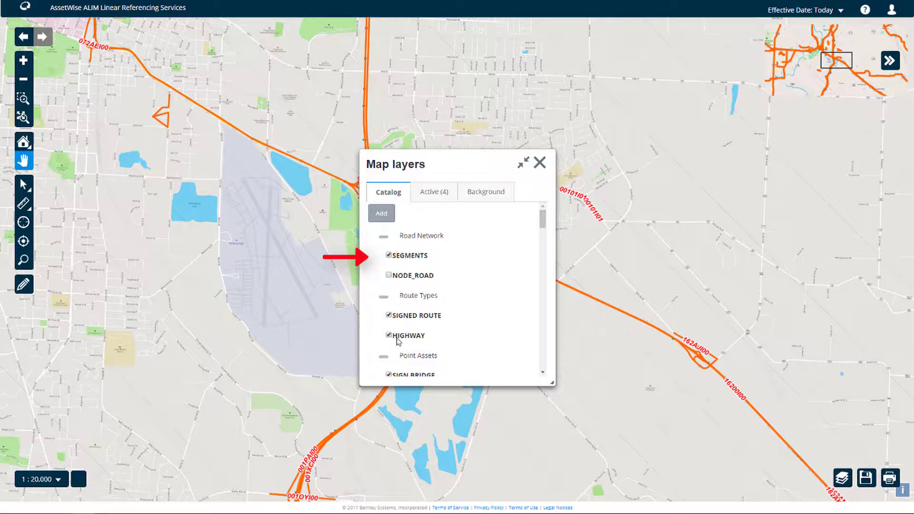
{"action": "left_click", "coordinate": [388, 316]}
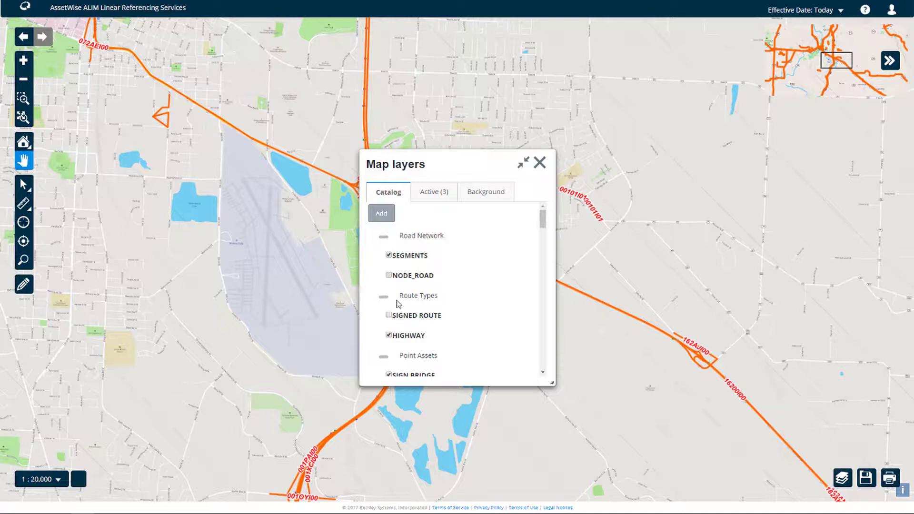
{"action": "left_click", "coordinate": [442, 196]}
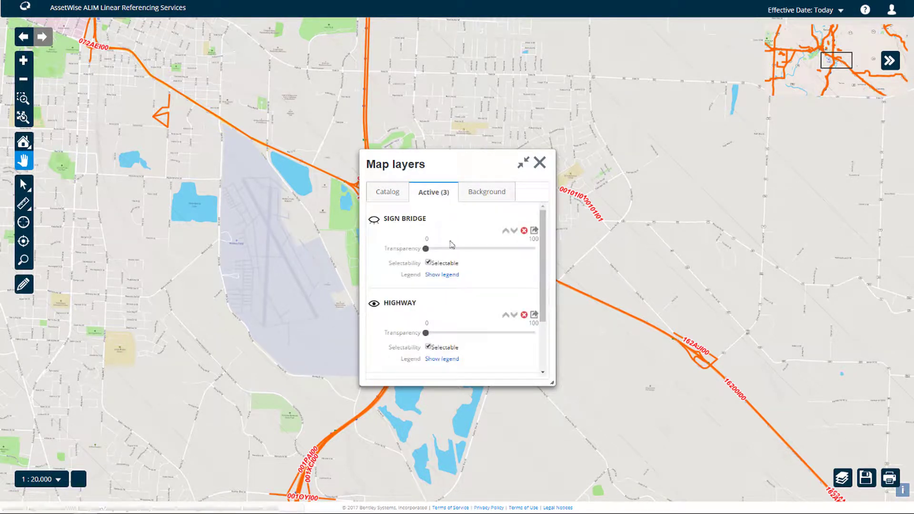
Toggle the SEGMENTS layer on and off and adjust HIGHWAY's transparency slider
{"action": "left_click_drag", "start_coordinate": [545, 306], "coordinate": [545, 352]}
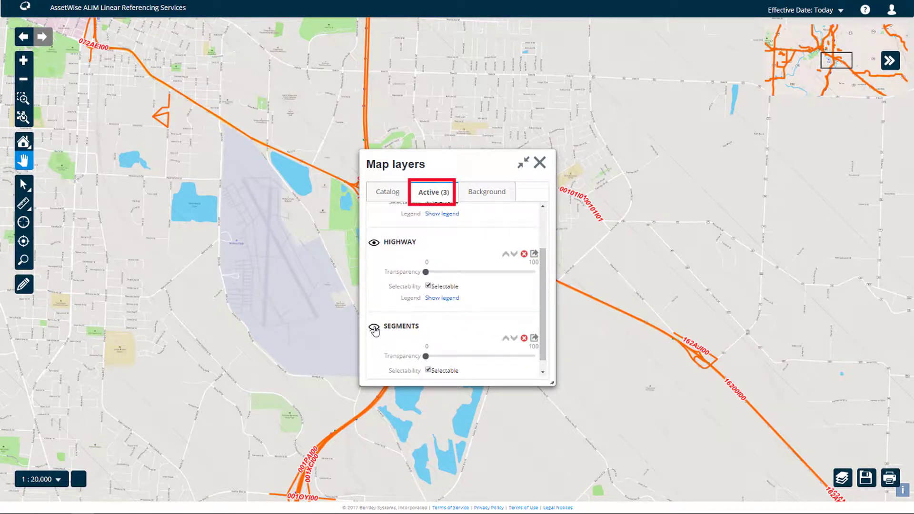
{"action": "left_click", "coordinate": [374, 328]}
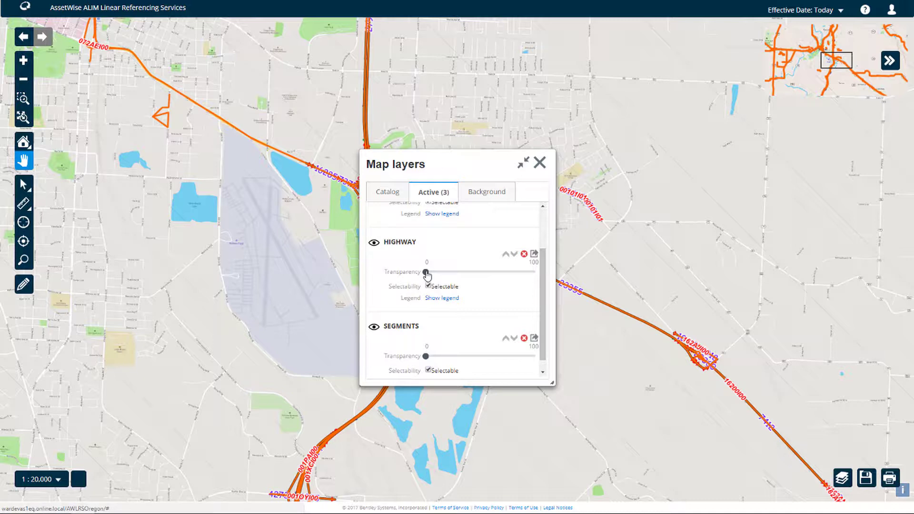
{"action": "left_click", "coordinate": [374, 327]}
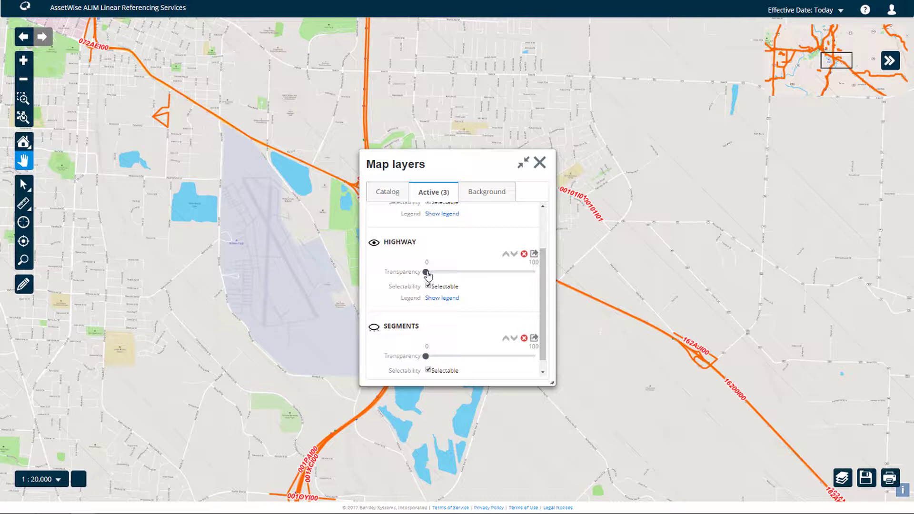
{"action": "mouse_move", "coordinate": [427, 275]}
{"action": "left_mouse_down"}
{"action": "mouse_move", "coordinate": [537, 278]}
{"action": "mouse_move", "coordinate": [427, 275]}
{"action": "left_mouse_up"}
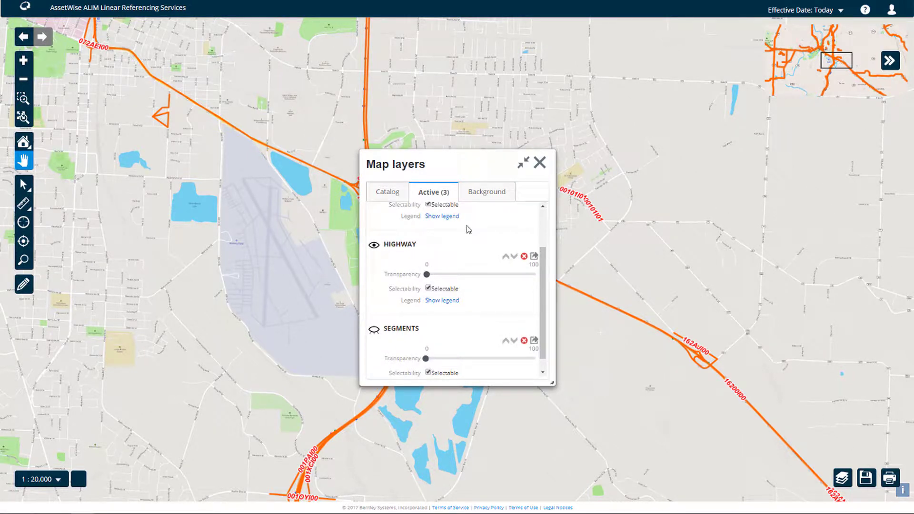
Toggle the Mapbox Street background off and back on, then close Map layers
{"action": "left_click", "coordinate": [491, 197]}
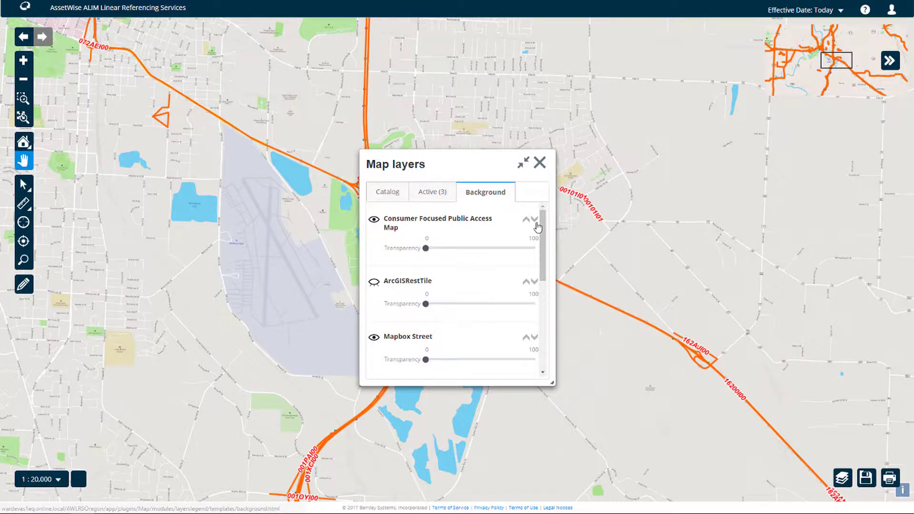
{"action": "left_click_drag", "start_coordinate": [543, 234], "coordinate": [550, 266]}
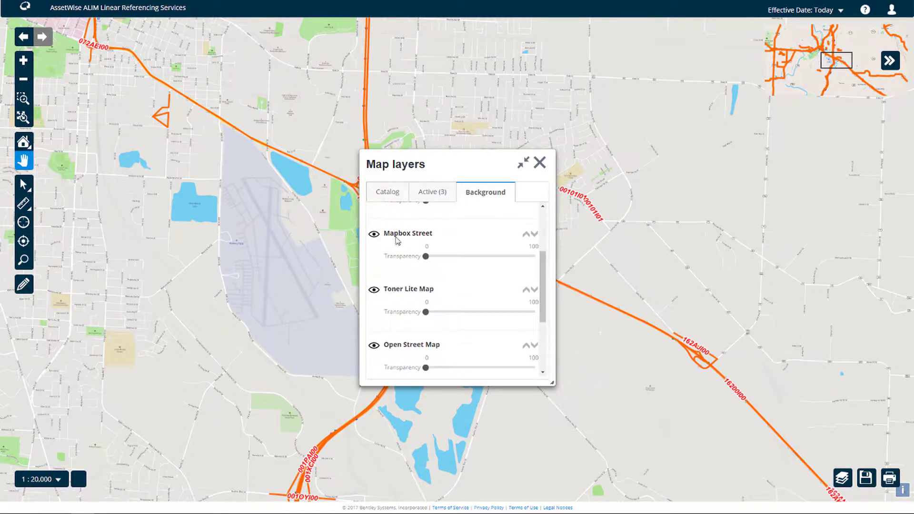
{"action": "left_click", "coordinate": [374, 235]}
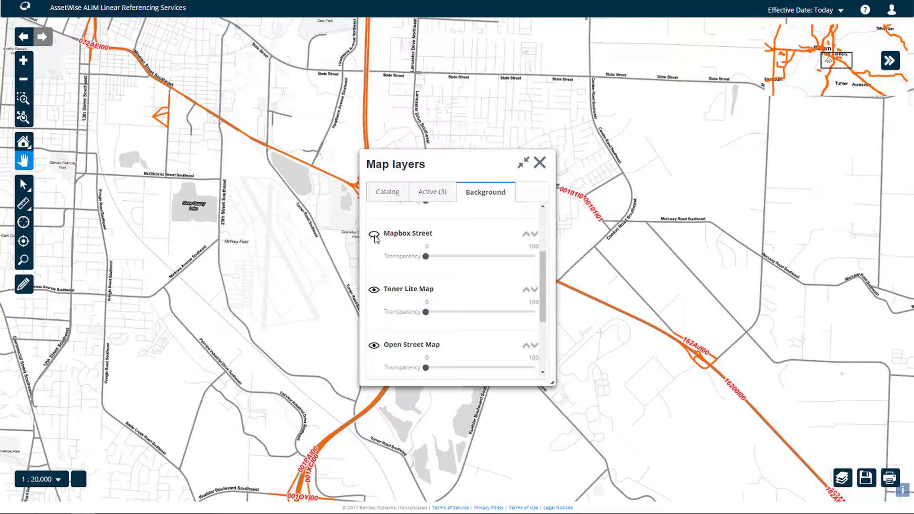
{"action": "left_click", "coordinate": [374, 235]}
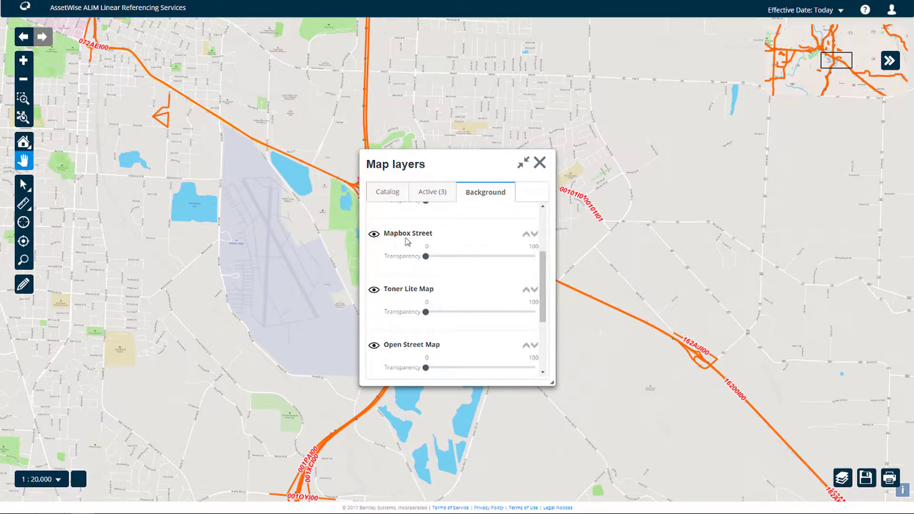
{"action": "left_click", "coordinate": [538, 165]}
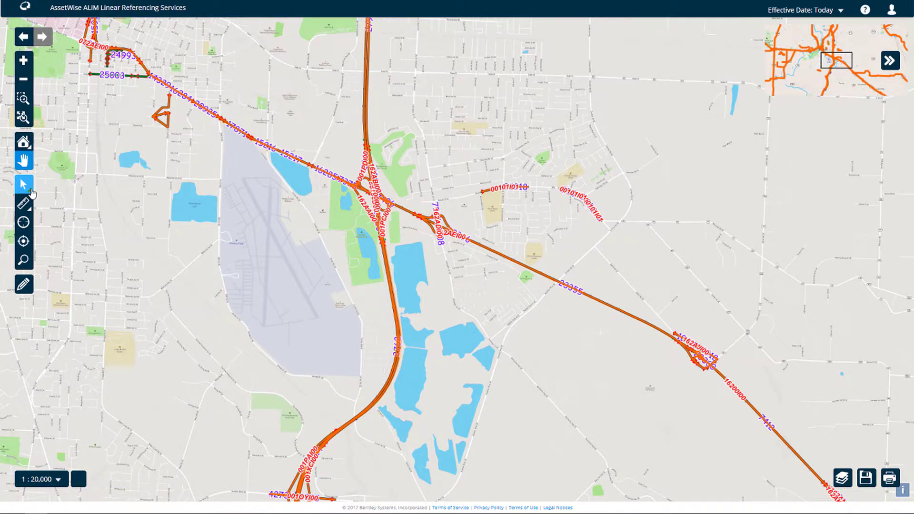
Rectangle-select road features and open highway 162ABI00's properties from the HIGHWAY (15) list
{"action": "left_click", "coordinate": [25, 185]}
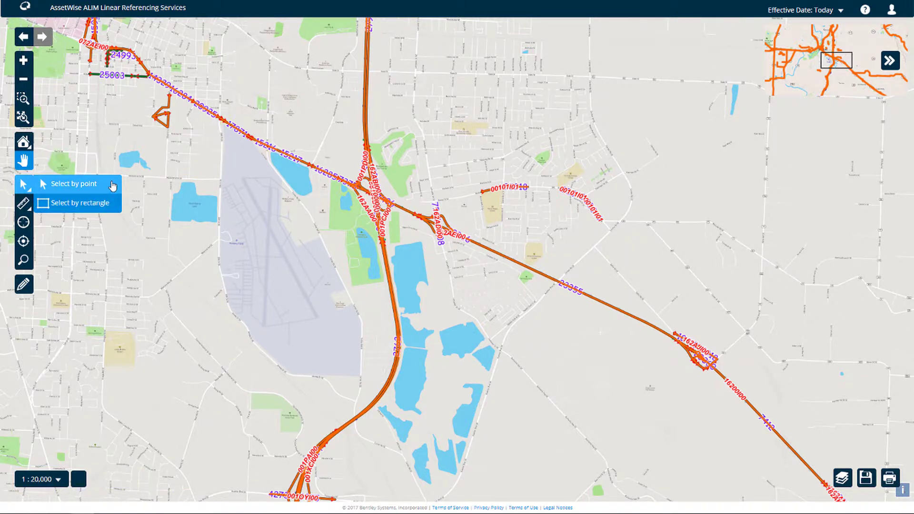
{"action": "left_click", "coordinate": [96, 204]}
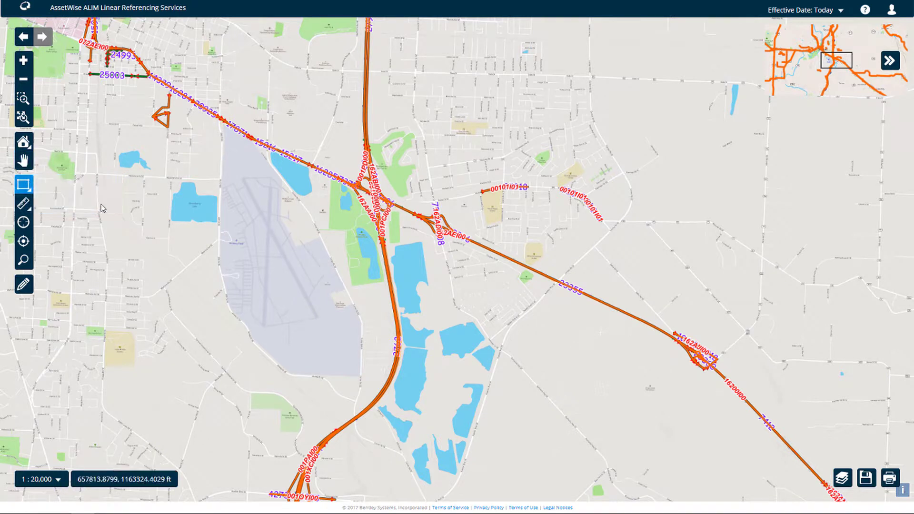
{"action": "left_click_drag", "start_coordinate": [347, 154], "coordinate": [477, 264]}
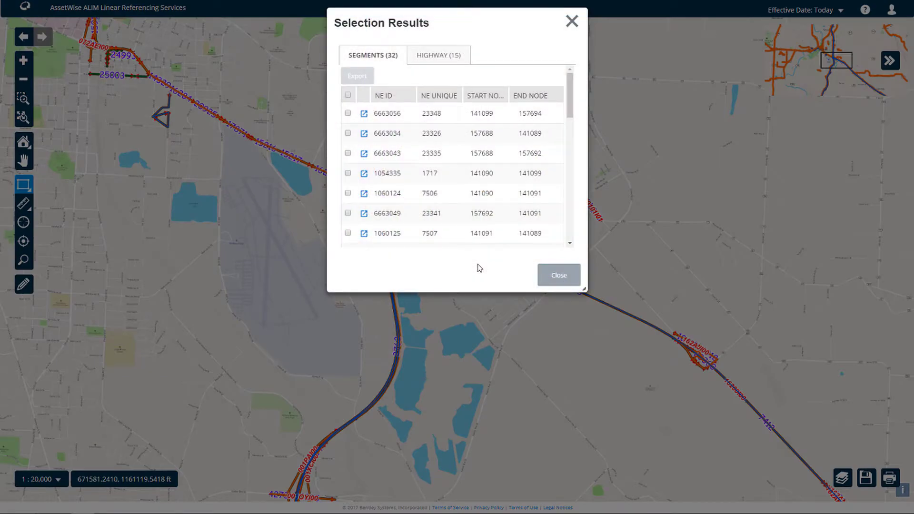
{"action": "left_click", "coordinate": [444, 57]}
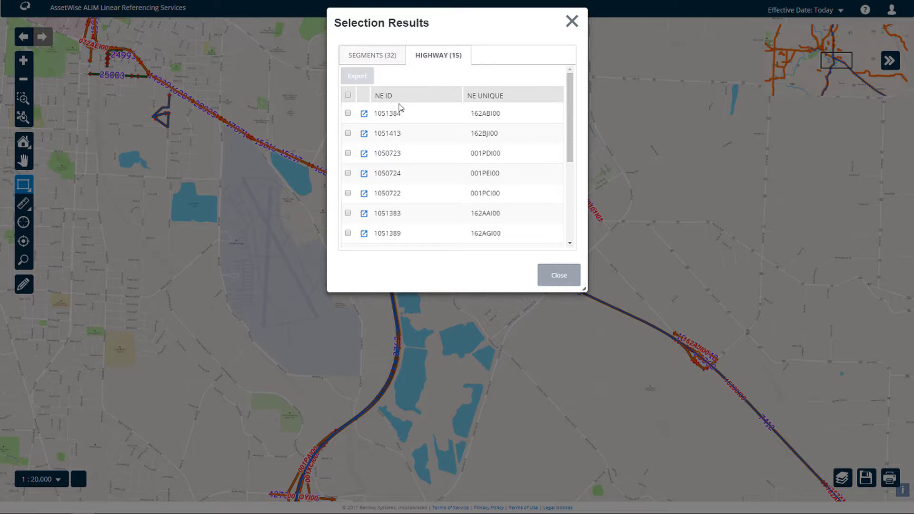
{"action": "left_click", "coordinate": [364, 114]}
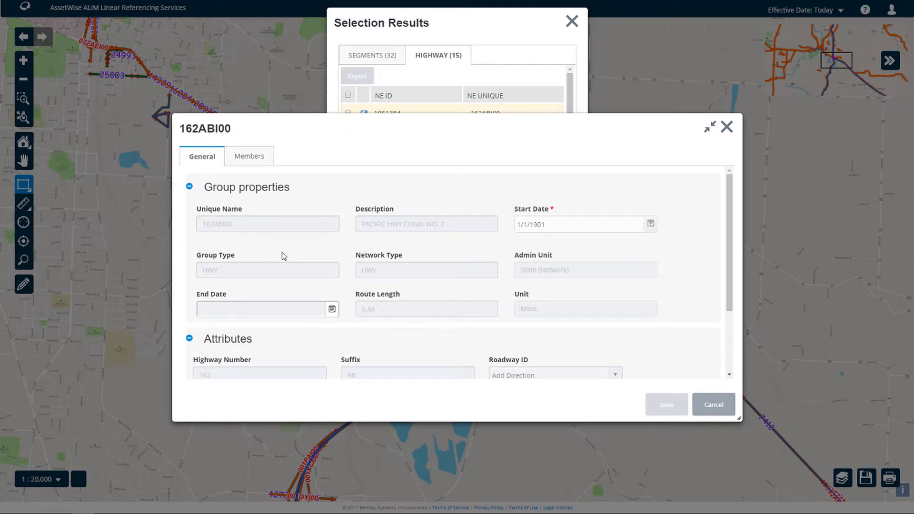
Review highway 162ABI00's member segments, then cancel its properties
{"action": "left_click", "coordinate": [265, 155]}
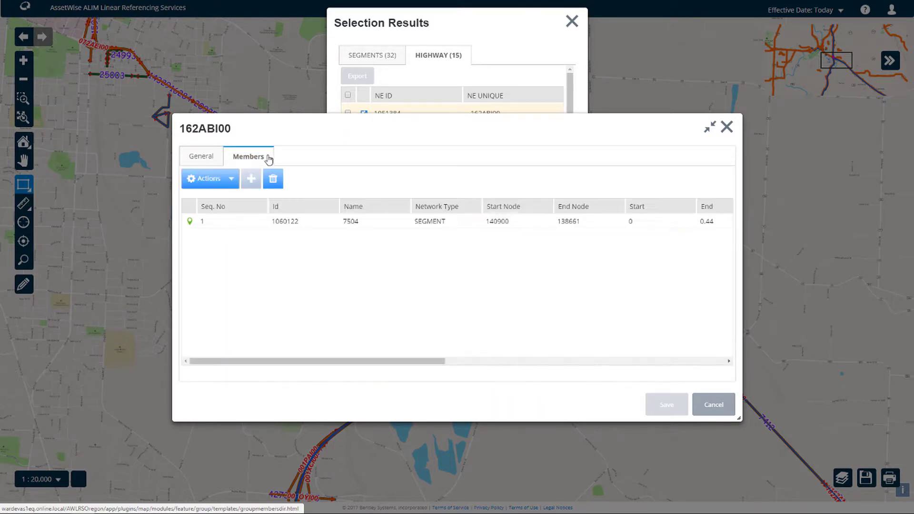
{"action": "left_click", "coordinate": [725, 409]}
{"action": "left_click", "coordinate": [342, 62]}
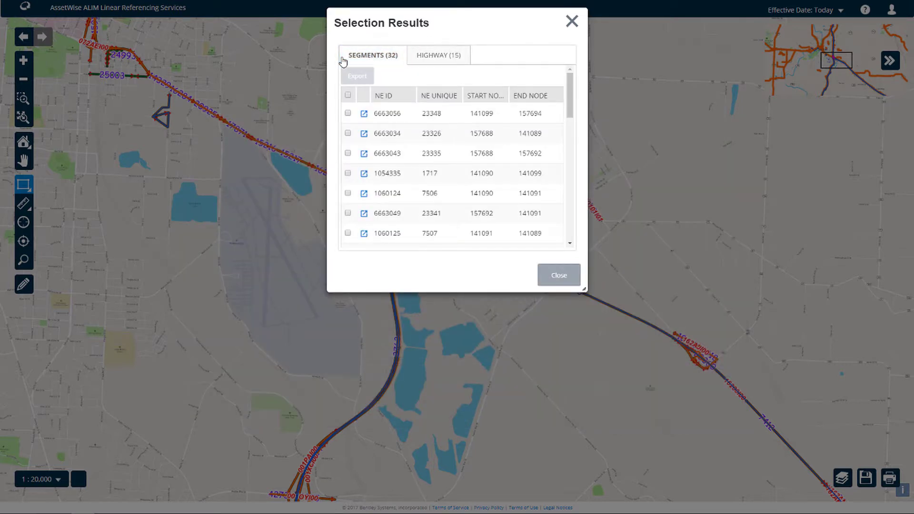
Review segment 23335's datum attributes, cancel, and close the selection results
{"action": "left_click", "coordinate": [364, 157]}
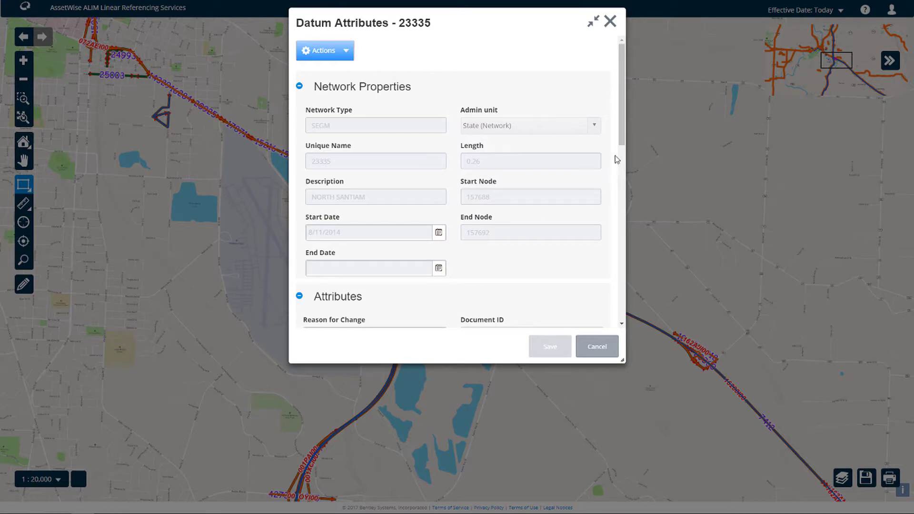
{"action": "scroll", "coordinate": [617, 159], "scroll_direction": "down", "scroll_amount": 3}
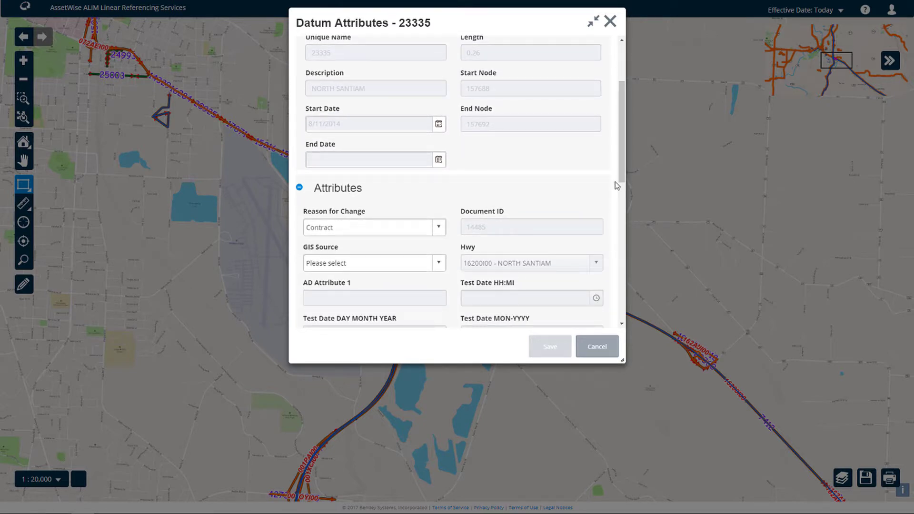
{"action": "left_click", "coordinate": [597, 347]}
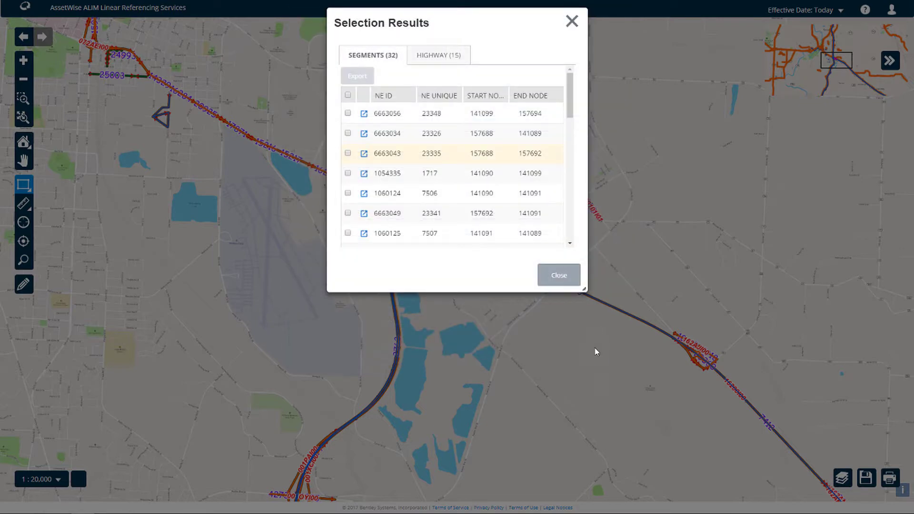
{"action": "left_click", "coordinate": [568, 277]}
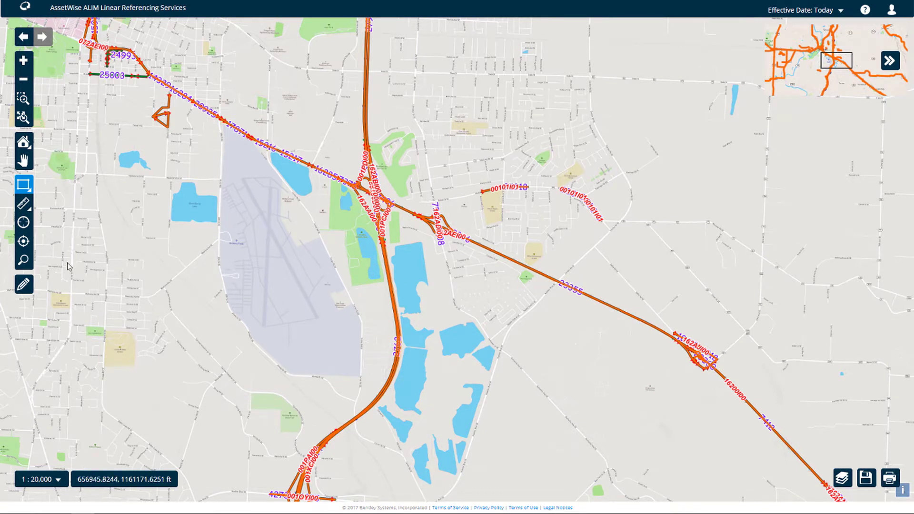
Quick-search for 'north' and cancel the segment 10170 Datum Attributes dialog
{"action": "left_click", "coordinate": [26, 262]}
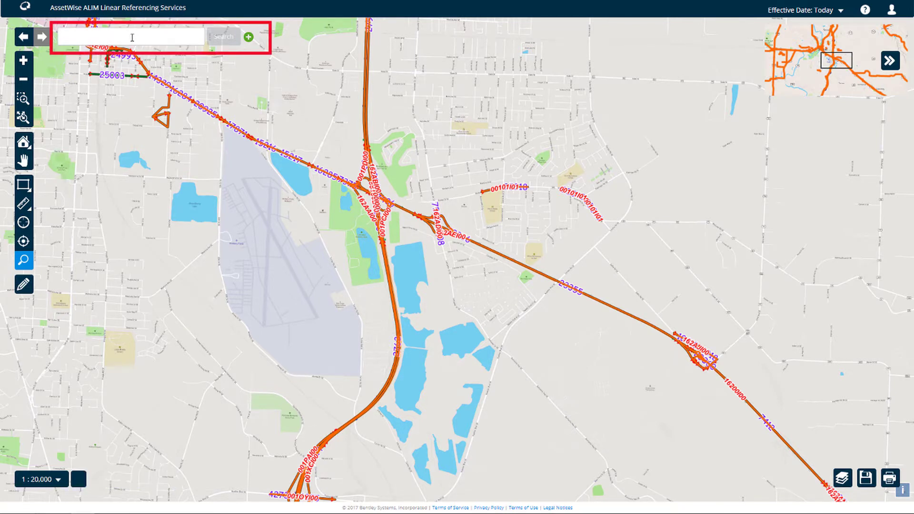
{"action": "left_click", "coordinate": [72, 38]}
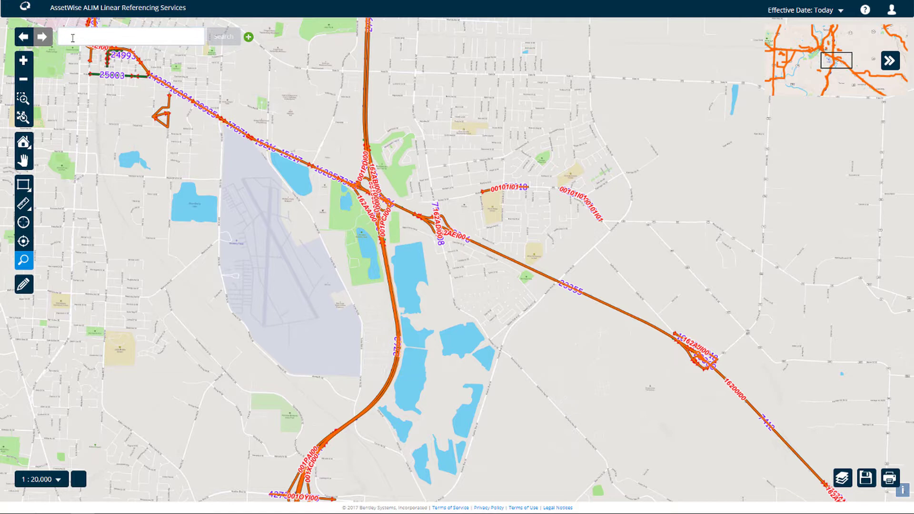
{"action": "type", "text": "north"}
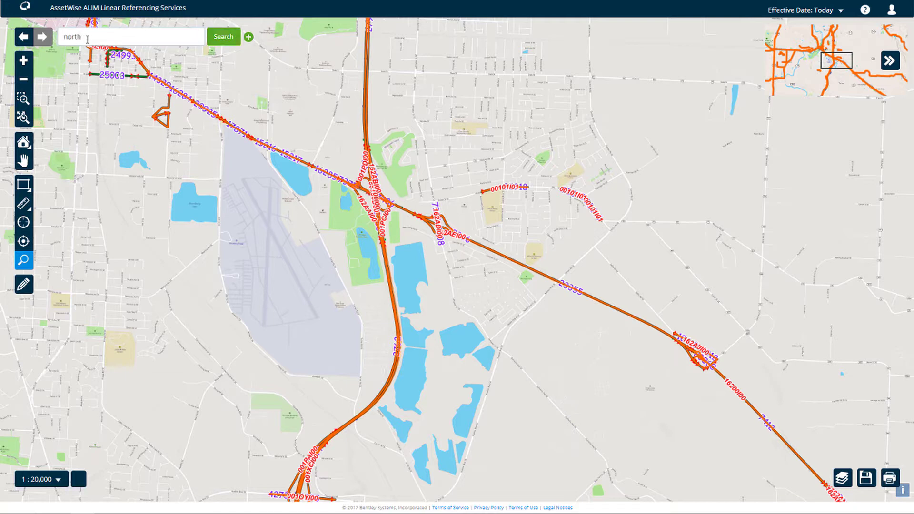
{"action": "left_click", "coordinate": [214, 42]}
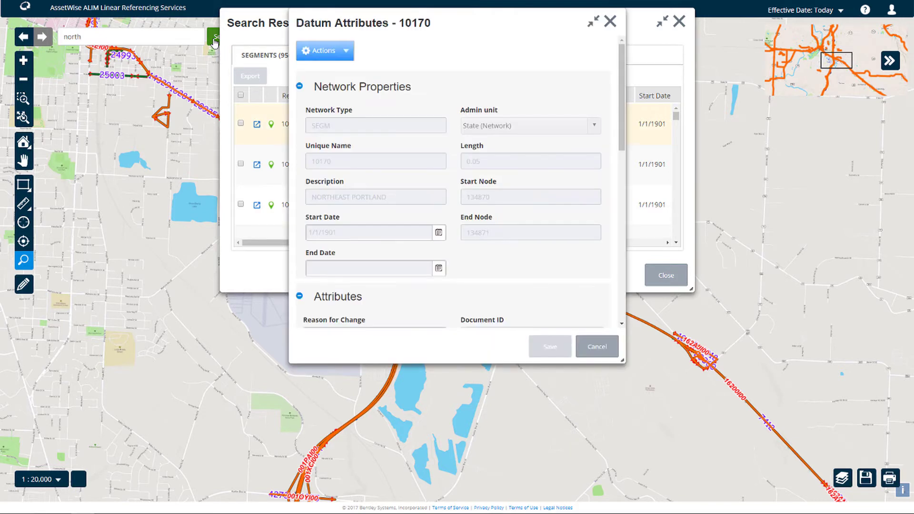
{"action": "left_click", "coordinate": [599, 348]}
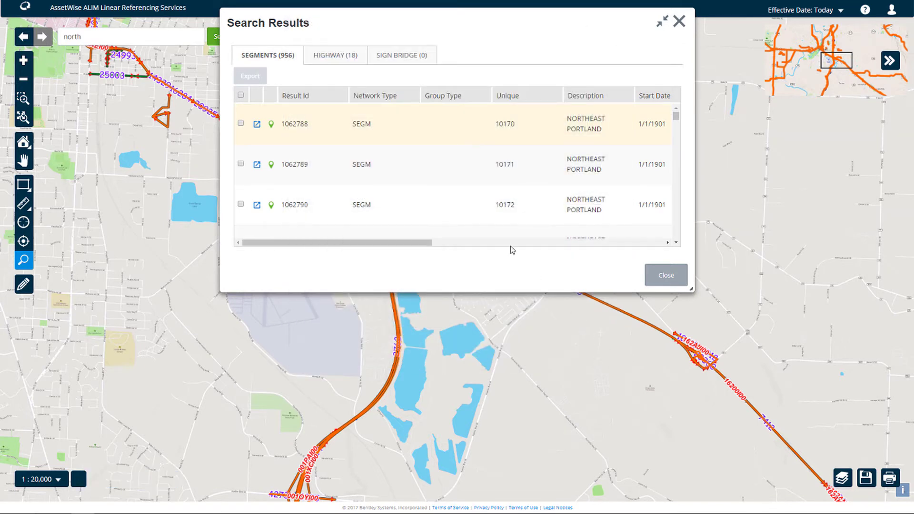
Review highway 001VUI00's member segments from the HIGHWAY (18) list, then close the results
{"action": "left_click", "coordinate": [357, 58]}
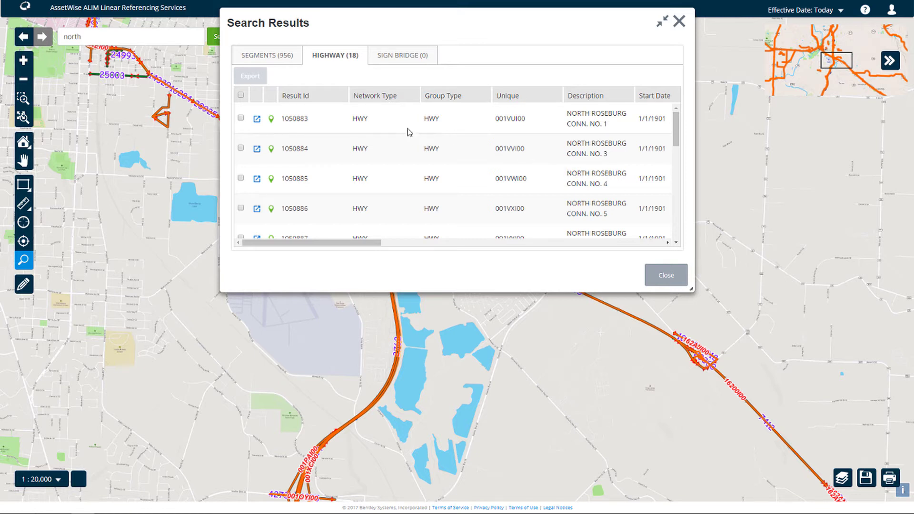
{"action": "left_click", "coordinate": [257, 120]}
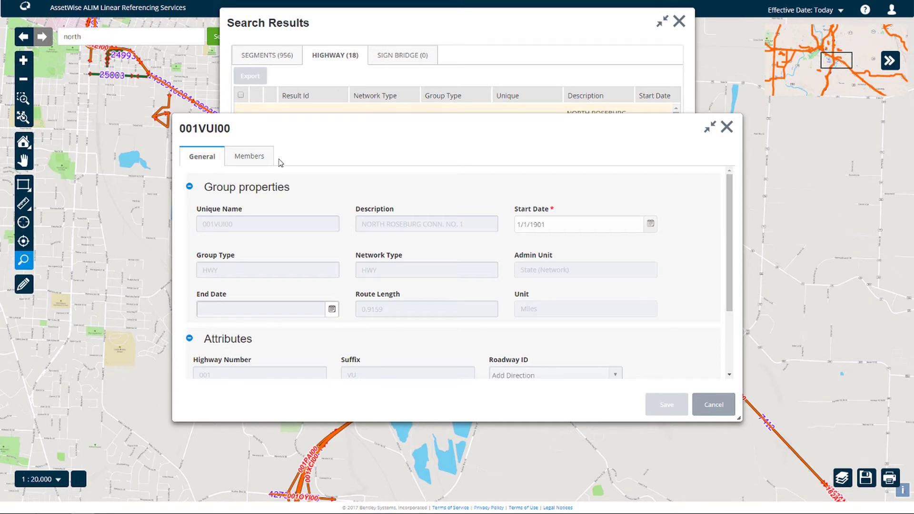
{"action": "left_click", "coordinate": [255, 160]}
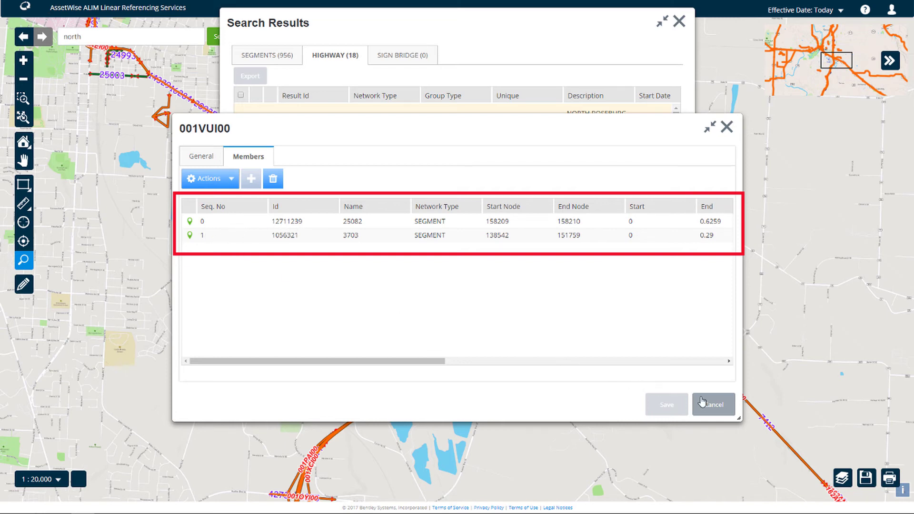
{"action": "left_click", "coordinate": [720, 405]}
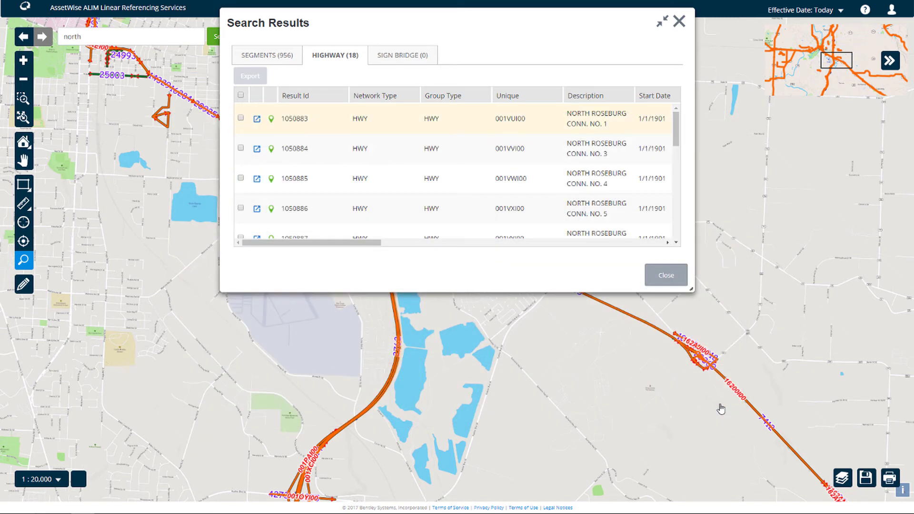
{"action": "left_click", "coordinate": [676, 280]}
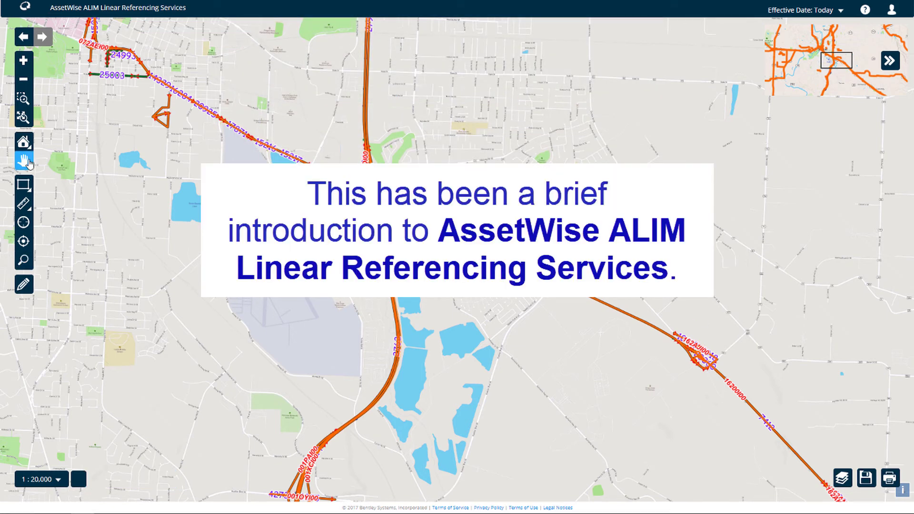